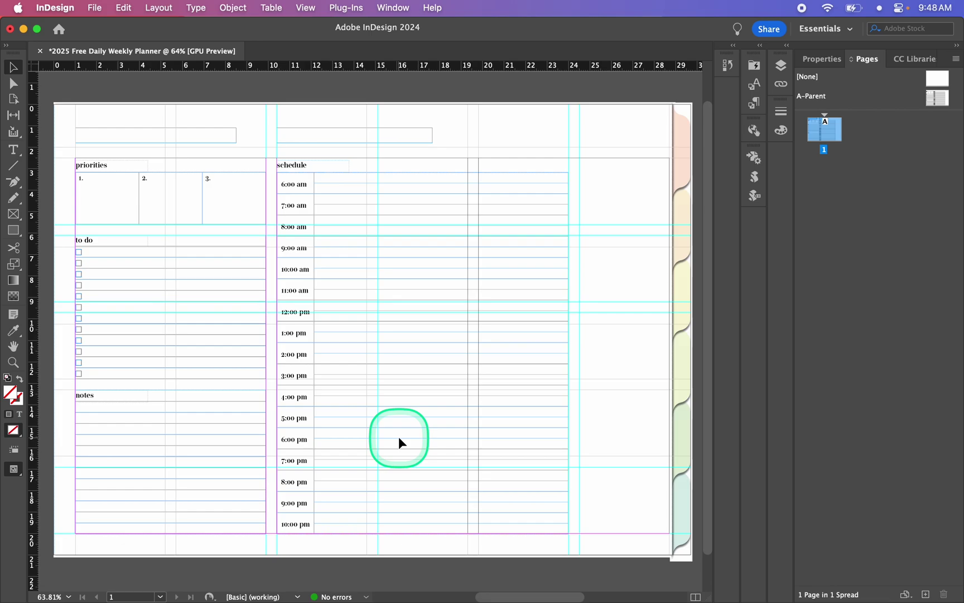
Select the 2025_calendar_data_merge CSV in Finder and preview its daily rows in Quick Look.
{"action": "key", "text": "ctrl+Right"}
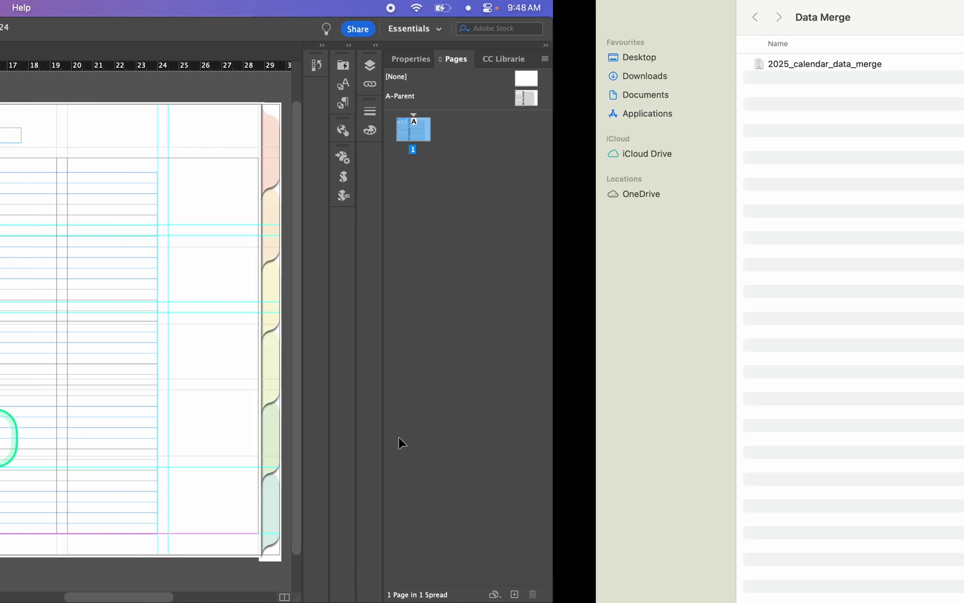
{"action": "left_click", "coordinate": [304, 63]}
{"action": "key", "text": "space"}
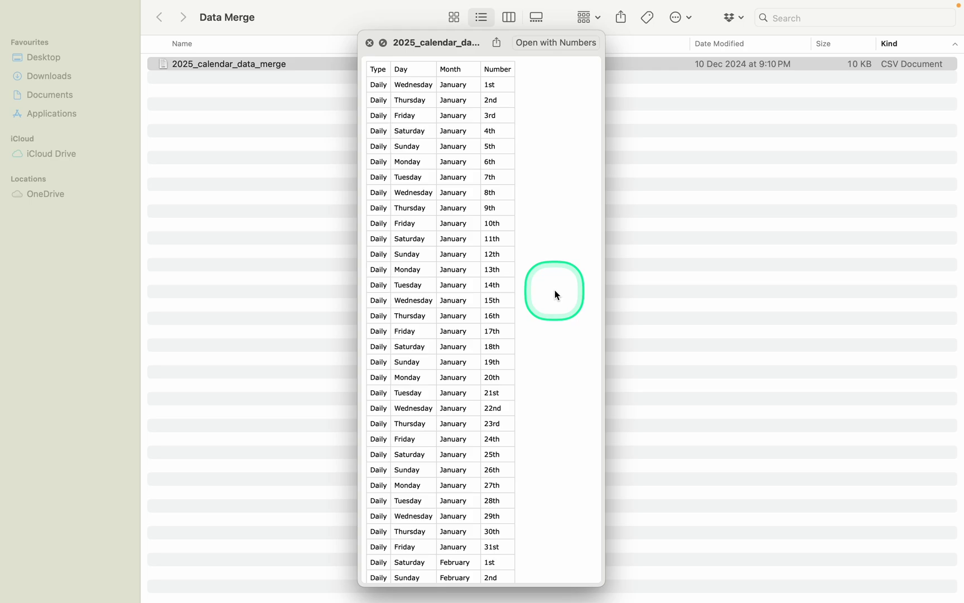
{"action": "key", "text": "space"}
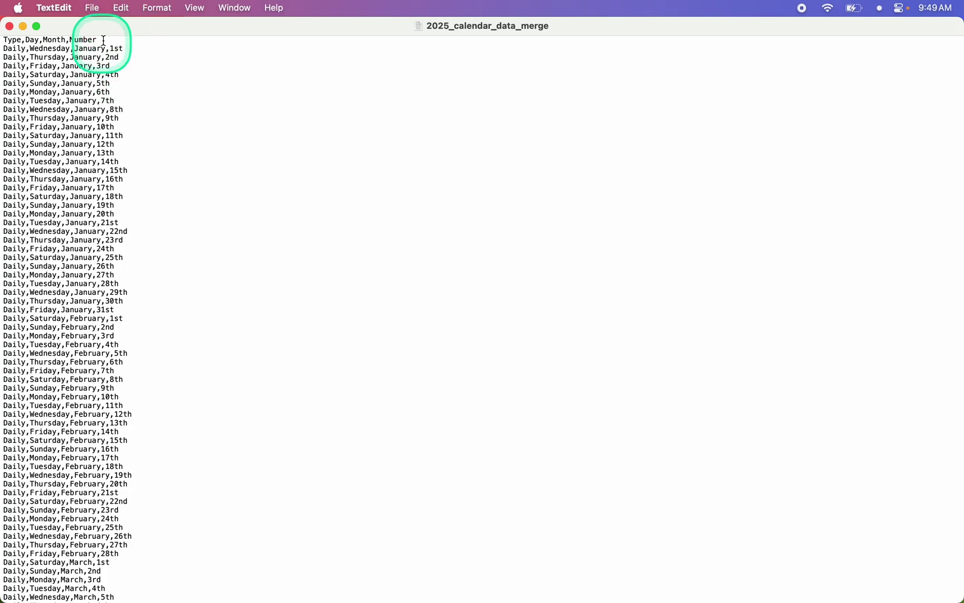
Scroll the CSV down to late December, then return to the InDesign planner.
{"action": "scroll", "coordinate": [147, 244], "scroll_direction": "down", "scroll_amount": 10}
{"action": "scroll", "coordinate": [148, 245], "scroll_direction": "down", "scroll_amount": 20}
{"action": "scroll", "coordinate": [138, 426], "scroll_direction": "down", "scroll_amount": 20}
{"action": "key", "text": "ctrl+Right"}
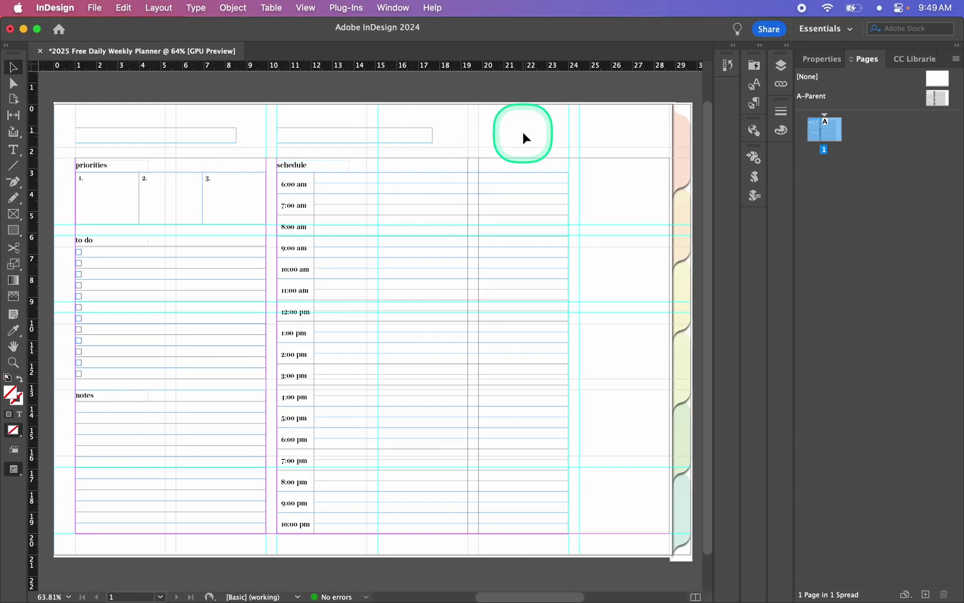
Show the Data Merge panel from Window > Utilities and choose Select Data Source from its menu.
{"action": "left_click", "coordinate": [395, 6]}
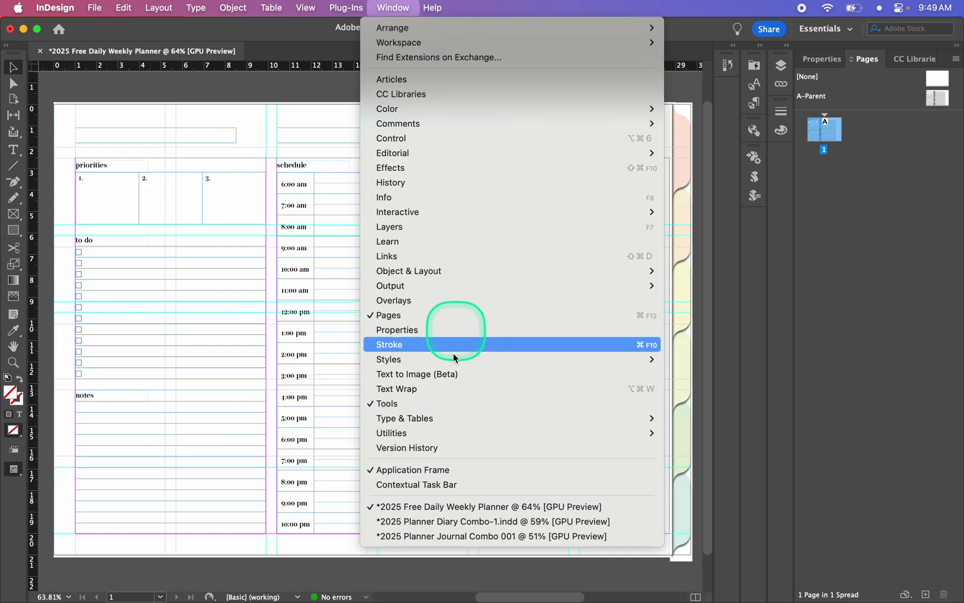
{"action": "mouse_move", "coordinate": [469, 431]}
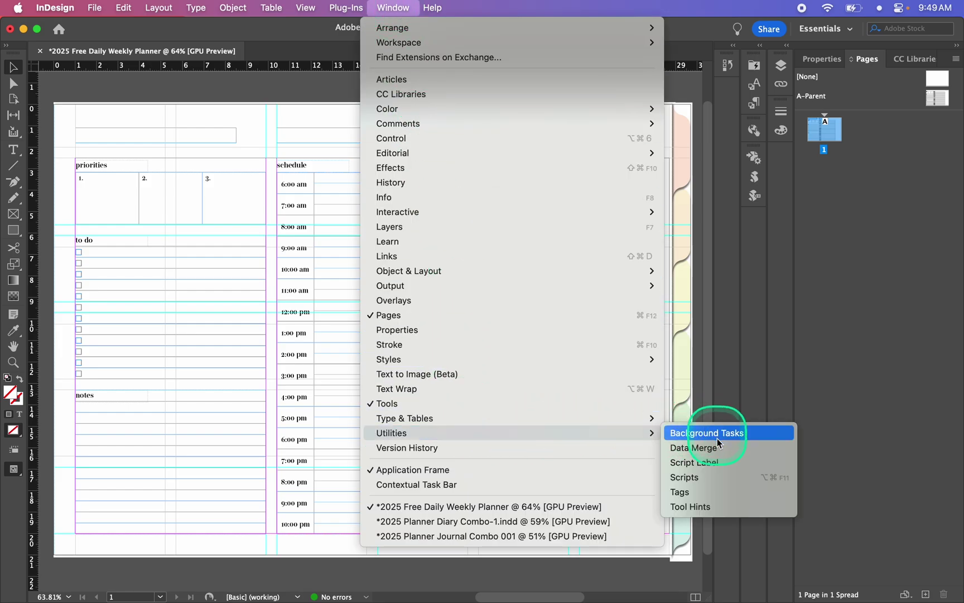
{"action": "left_click", "coordinate": [726, 449]}
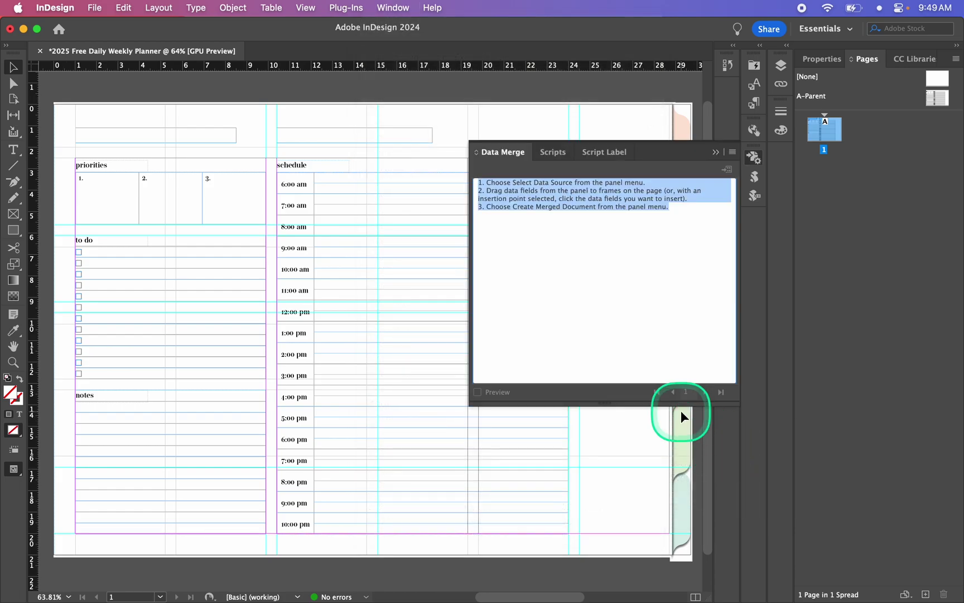
{"action": "left_click", "coordinate": [732, 152]}
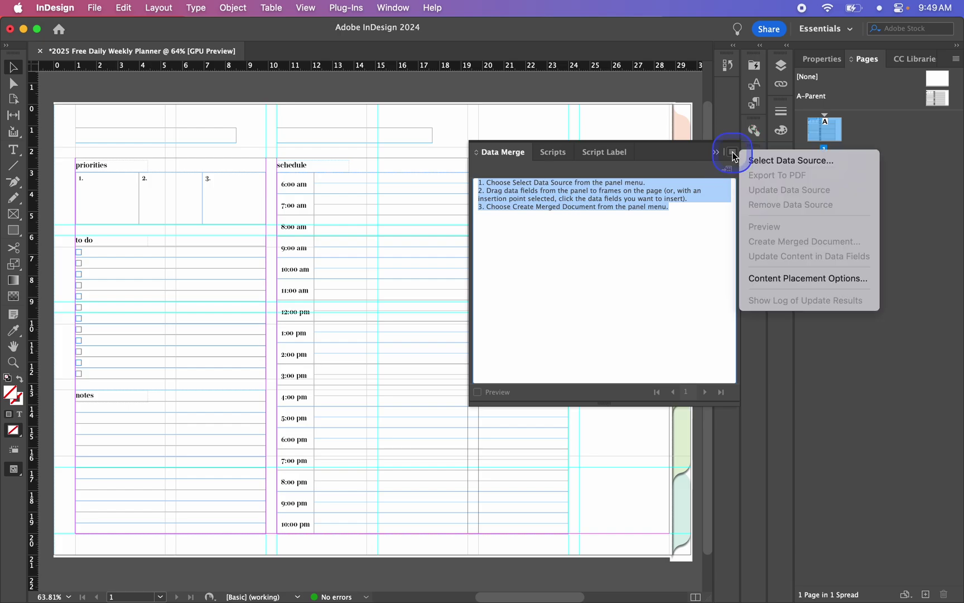
{"action": "left_click", "coordinate": [794, 162]}
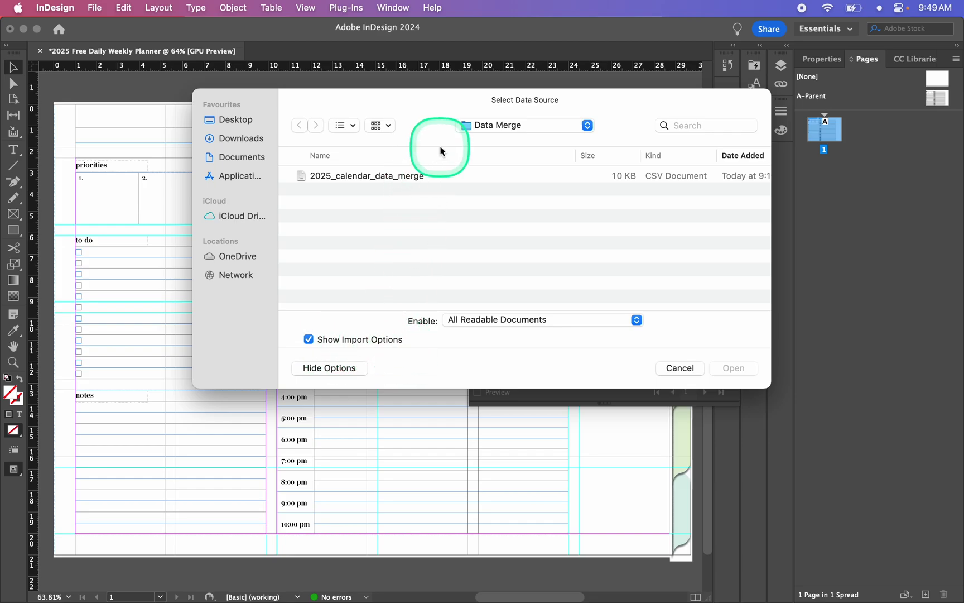
Load 2025_calendar_data_merge.csv as the source, keeping the Comma delimiter import option.
{"action": "left_click", "coordinate": [439, 176]}
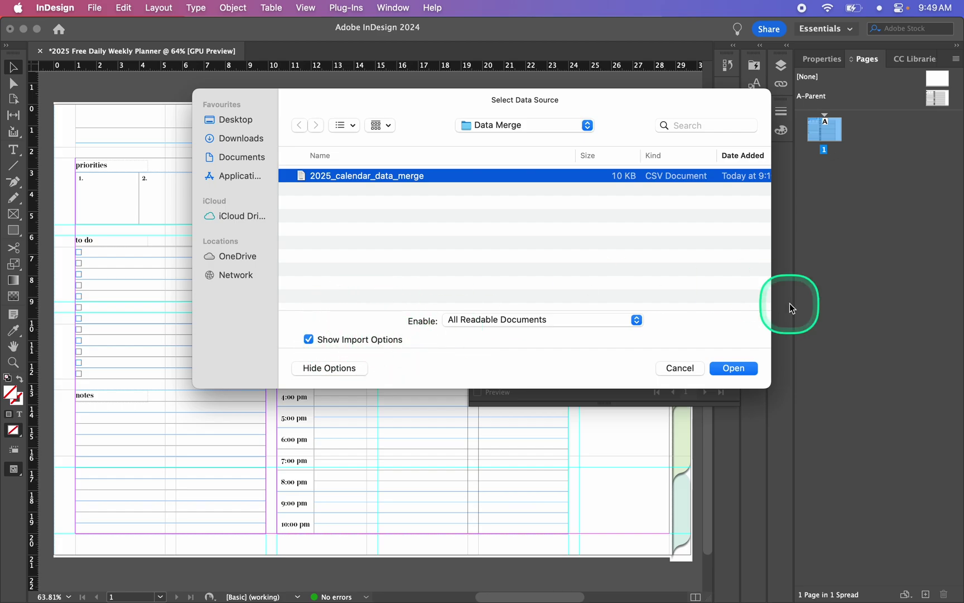
{"action": "left_click", "coordinate": [743, 368]}
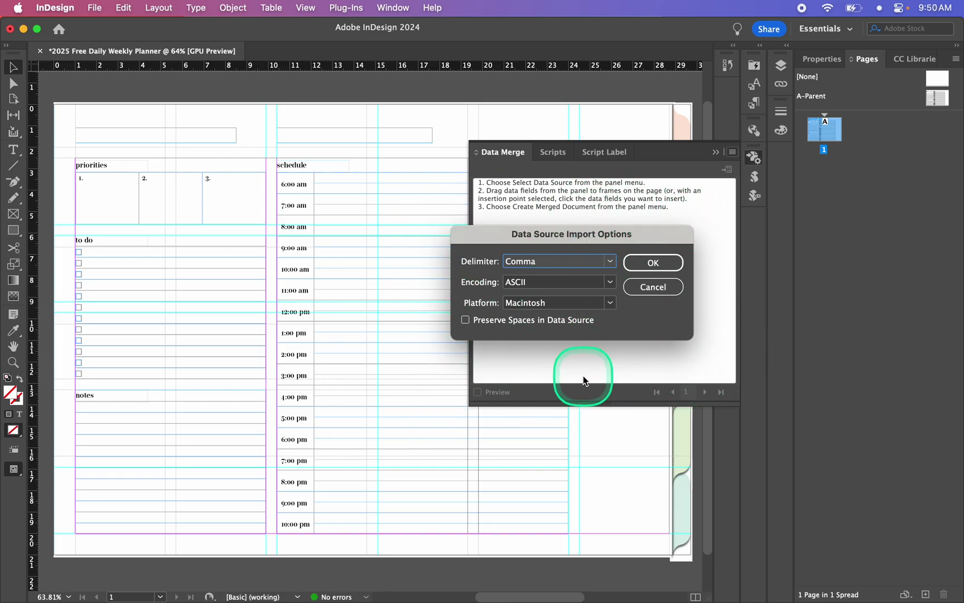
{"action": "left_click", "coordinate": [653, 263]}
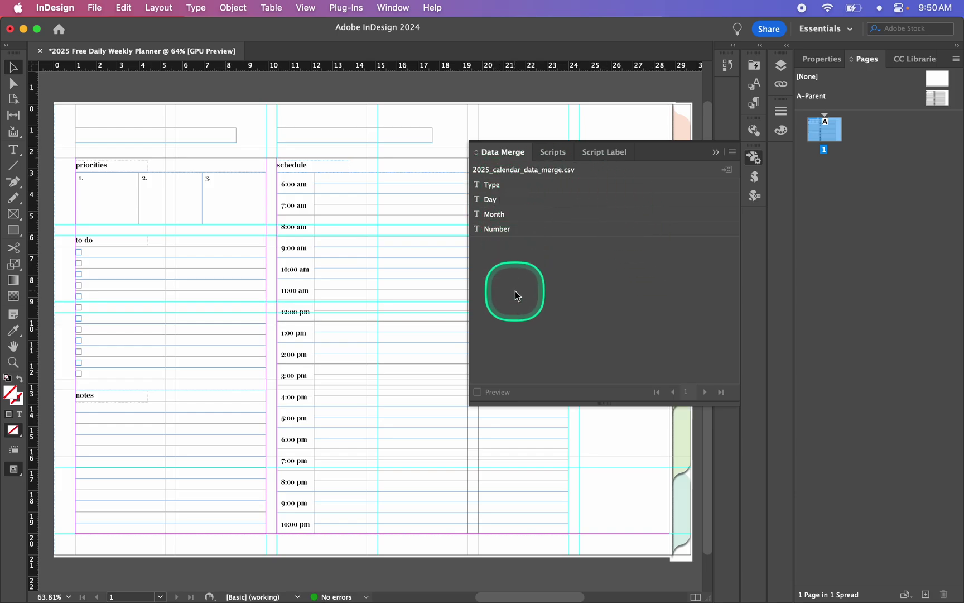
Fill the top-left heading frame with <<Day>>, <<Month>> <<Number>>.
{"action": "scroll", "coordinate": [98, 134], "scroll_direction": "up", "scroll_amount": 1}
{"action": "scroll", "coordinate": [98, 134], "scroll_direction": "left", "scroll_amount": 1}
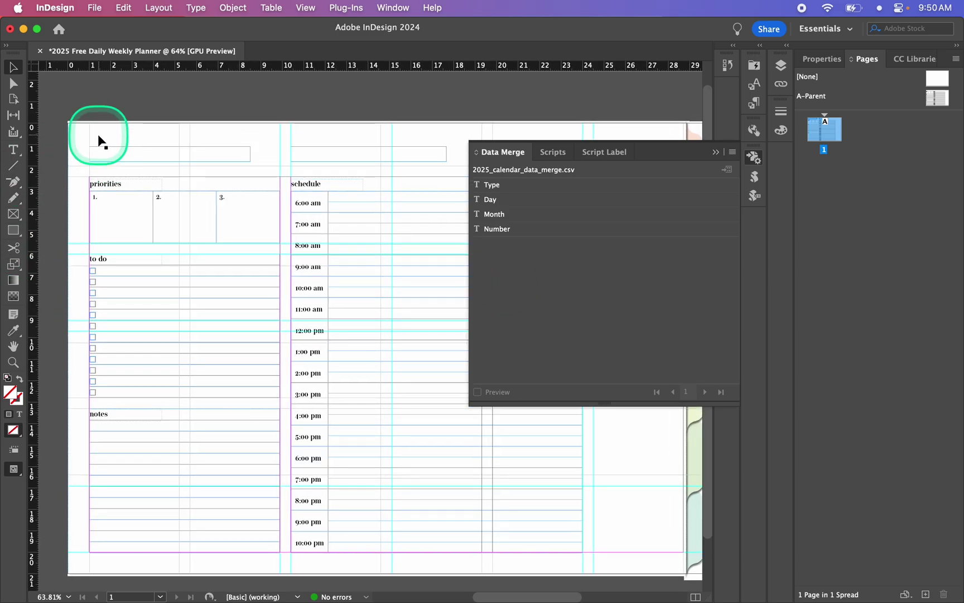
{"action": "left_click", "coordinate": [309, 155]}
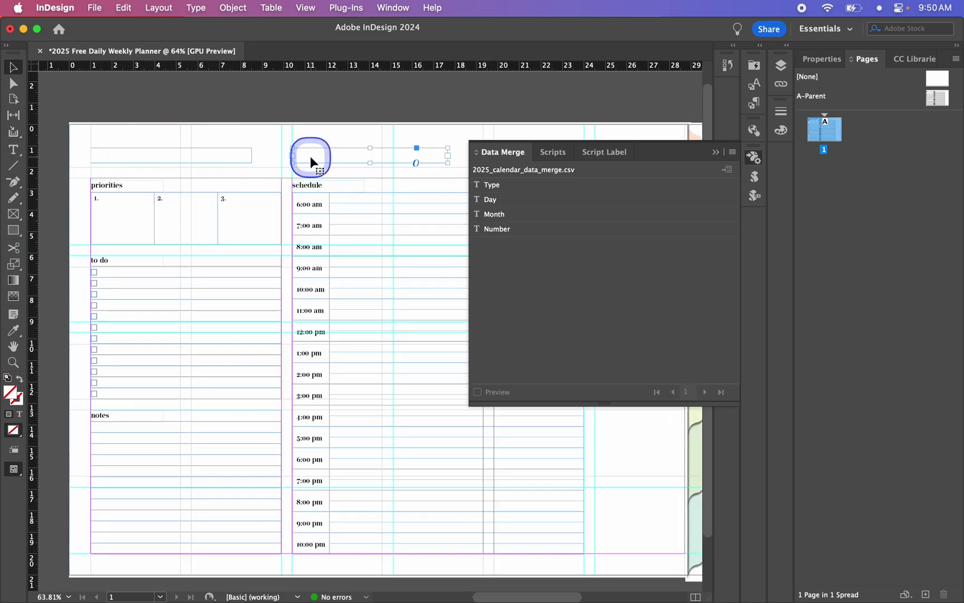
{"action": "left_click", "coordinate": [191, 154]}
{"action": "scroll", "coordinate": [76, 153], "scroll_direction": "up", "scroll_amount": 5}
{"action": "double_click", "coordinate": [137, 150]}
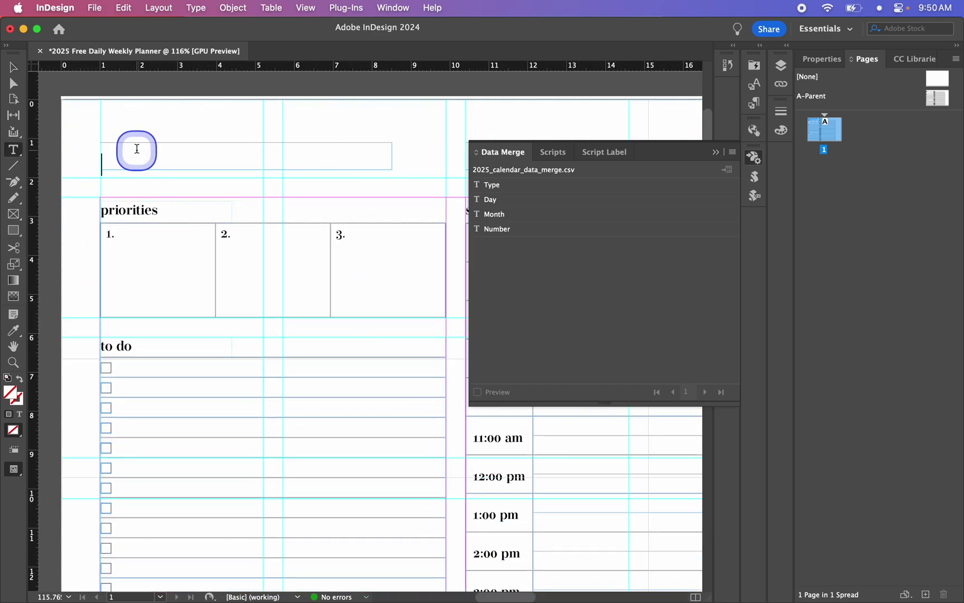
{"action": "left_click", "coordinate": [514, 204]}
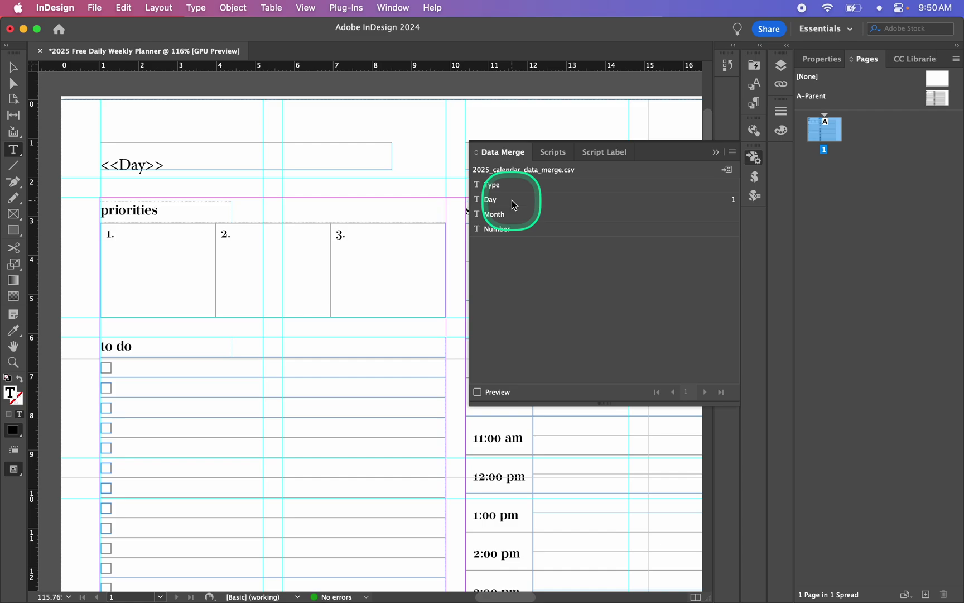
{"action": "type", "text": ","}
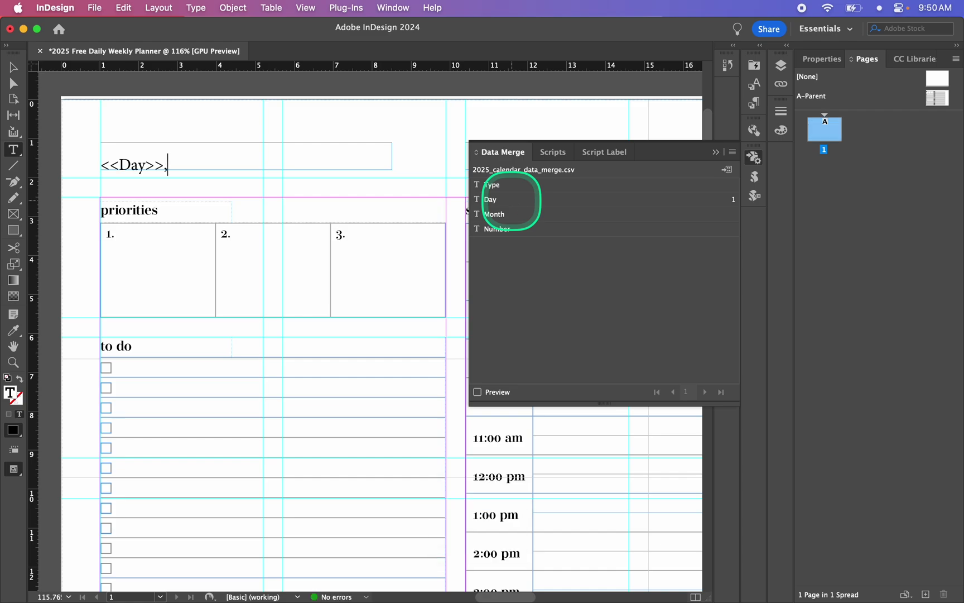
{"action": "left_click", "coordinate": [516, 217]}
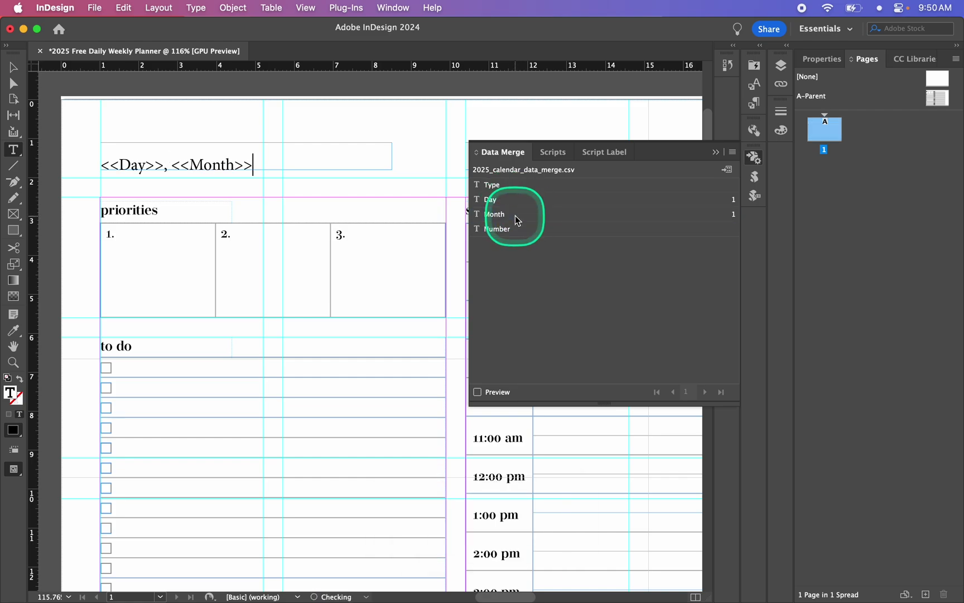
{"action": "left_click", "coordinate": [530, 233]}
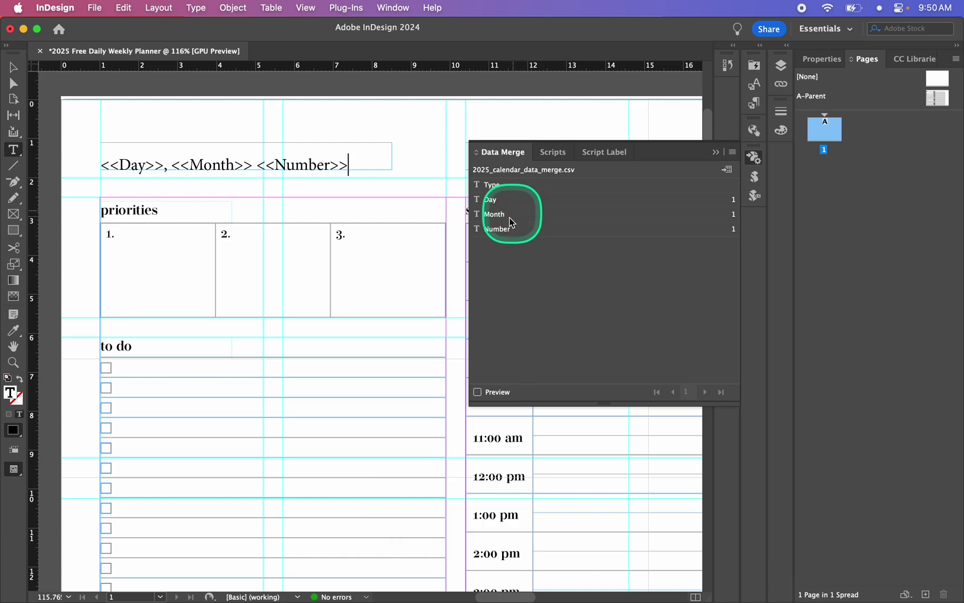
Insert the <<Type>> field into the heading frame above the schedule.
{"action": "scroll", "coordinate": [362, 217], "scroll_direction": "right", "scroll_amount": 5}
{"action": "scroll", "coordinate": [361, 216], "scroll_direction": "up", "scroll_amount": 3}
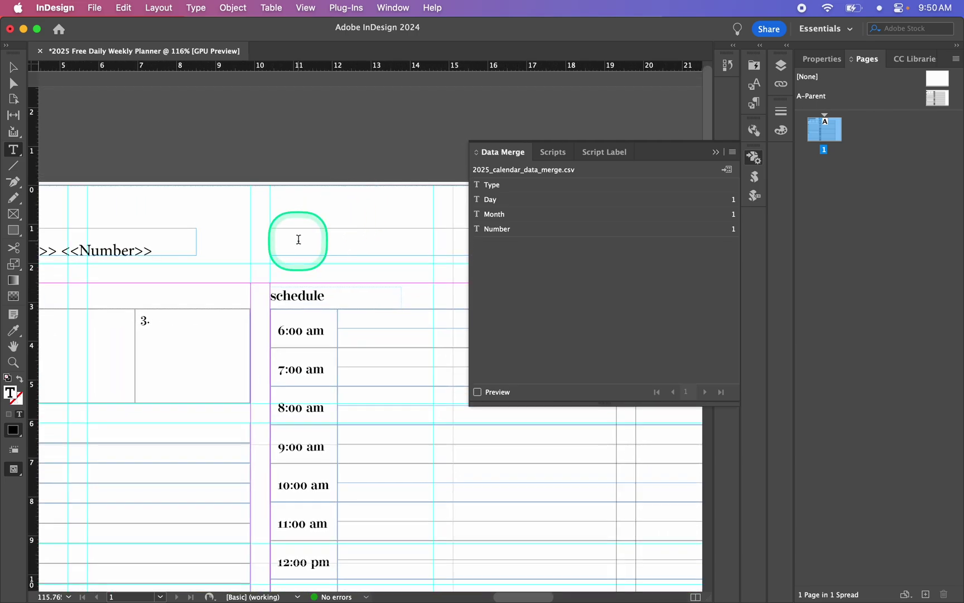
{"action": "left_click", "coordinate": [512, 188]}
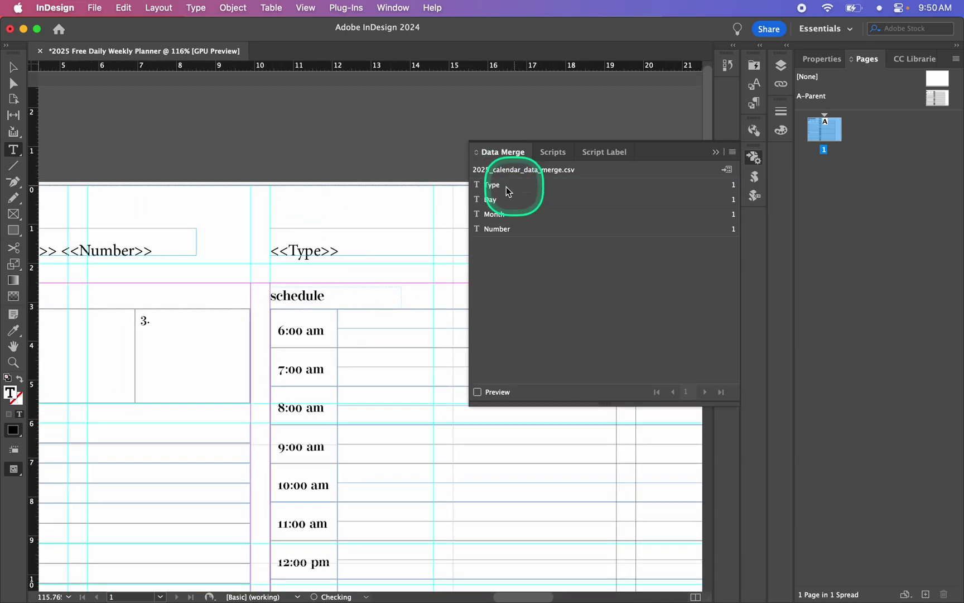
{"action": "scroll", "coordinate": [267, 327], "scroll_direction": "down", "scroll_amount": 4}
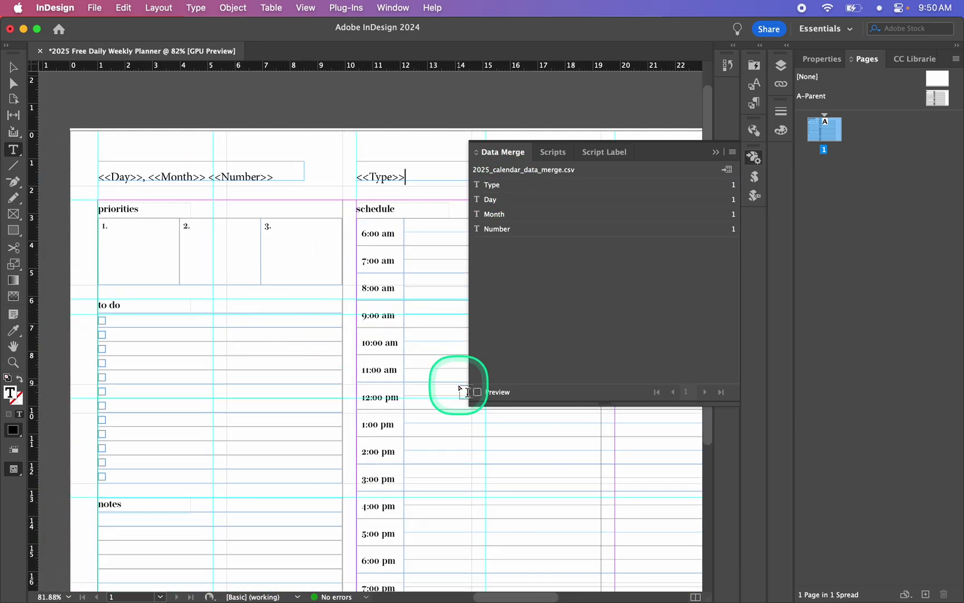
Turn on merge Preview to show Wednesday, January 1st and Daily, then select the date line.
{"action": "left_click", "coordinate": [477, 392]}
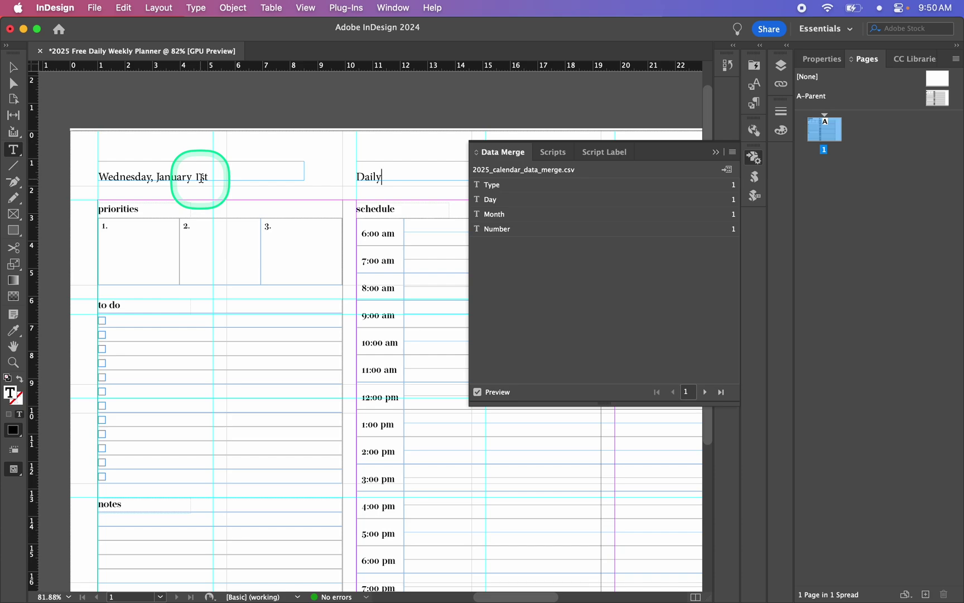
{"action": "double_click", "coordinate": [201, 177]}
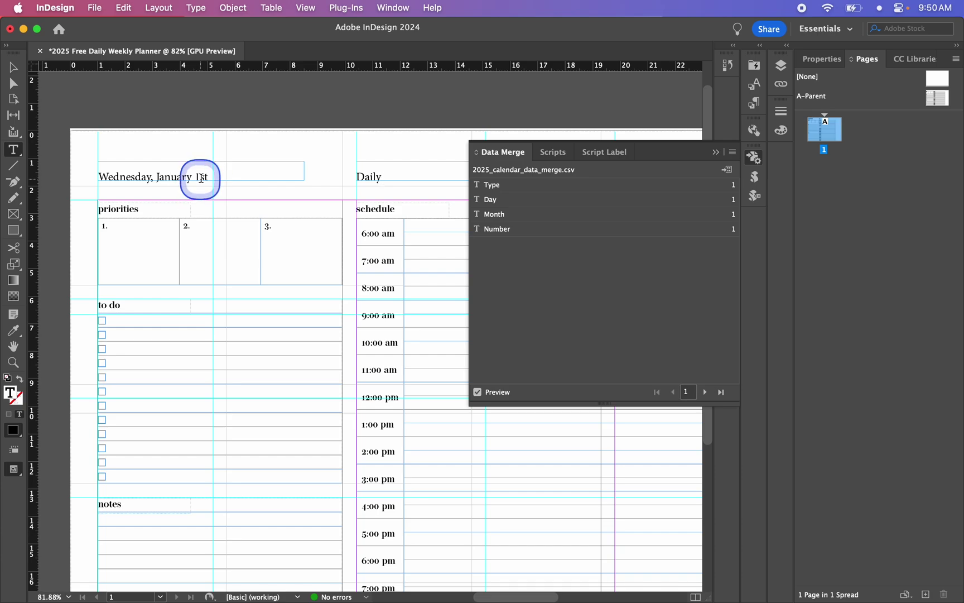
{"action": "left_click", "coordinate": [206, 177]}
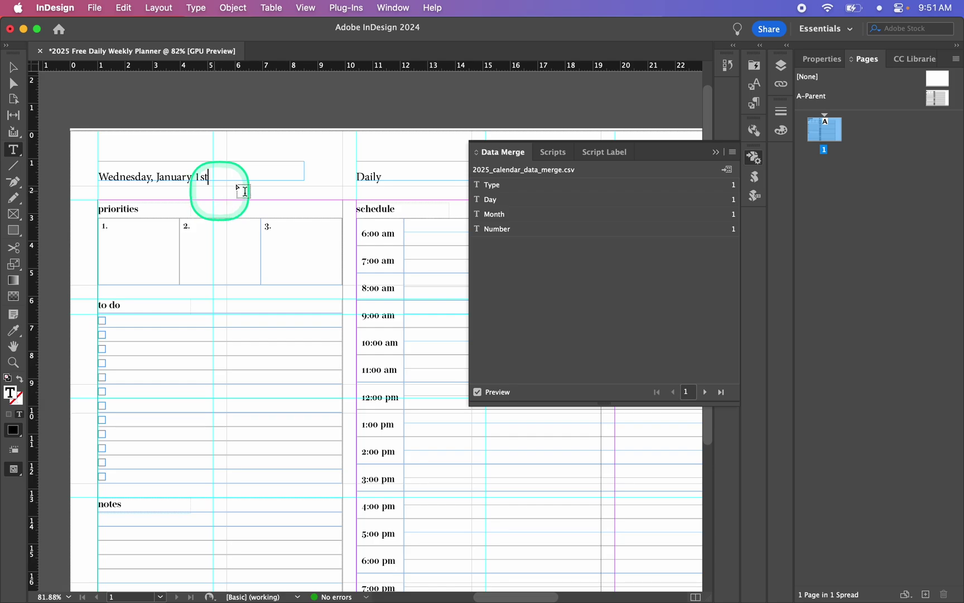
{"action": "left_click", "coordinate": [716, 152]}
{"action": "scroll", "coordinate": [271, 284], "scroll_direction": "up", "scroll_amount": 5}
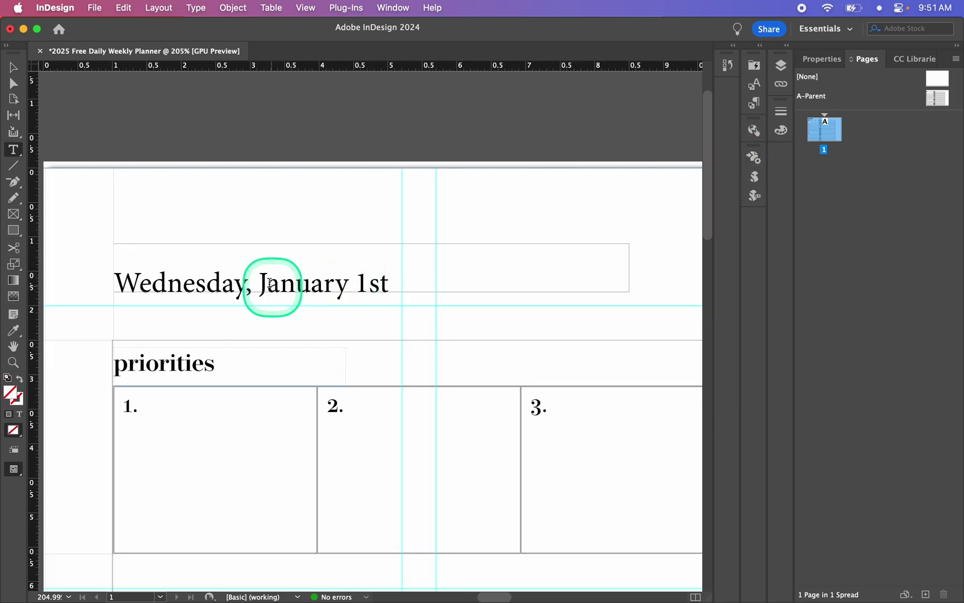
{"action": "triple_click", "coordinate": [330, 277]}
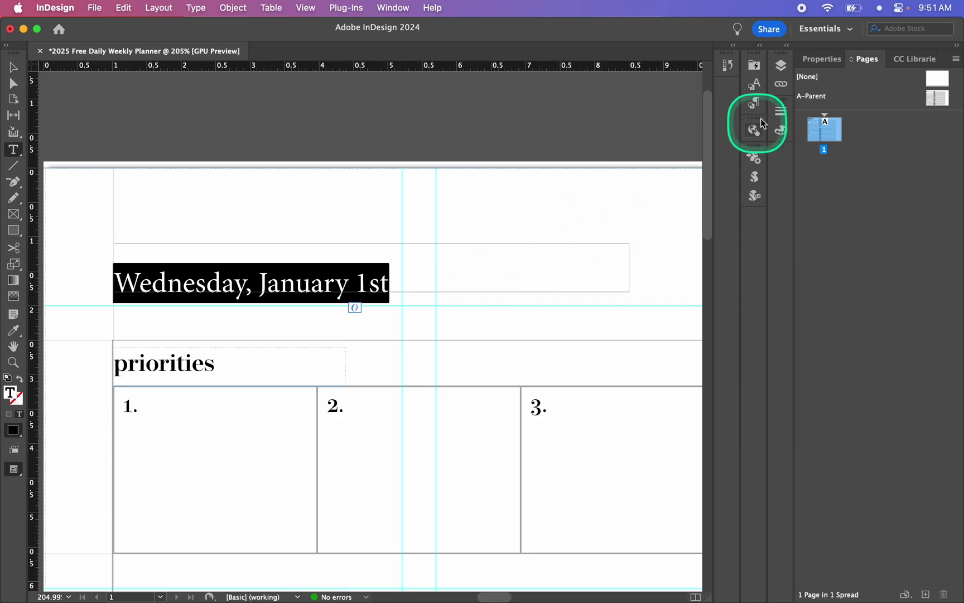
Show the Paragraph Styles panel and create a Daily-Date style from the selected date line.
{"action": "left_click", "coordinate": [755, 103]}
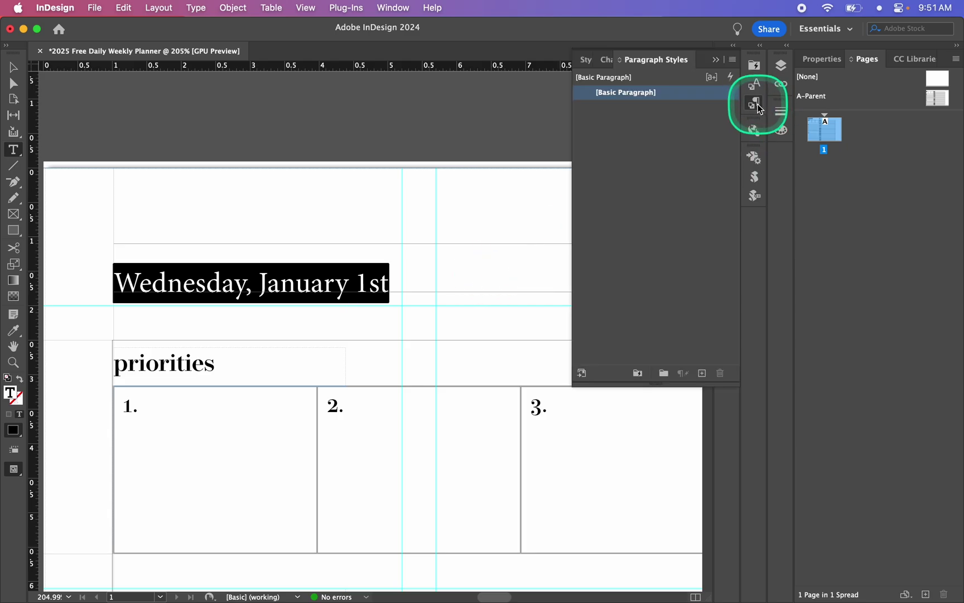
{"action": "left_click", "coordinate": [376, 6]}
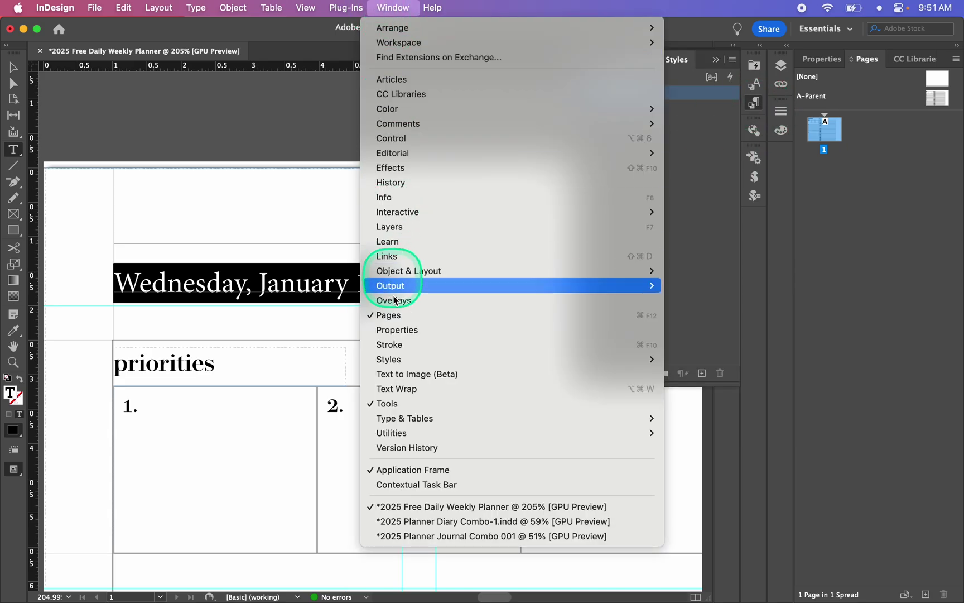
{"action": "mouse_move", "coordinate": [650, 357]}
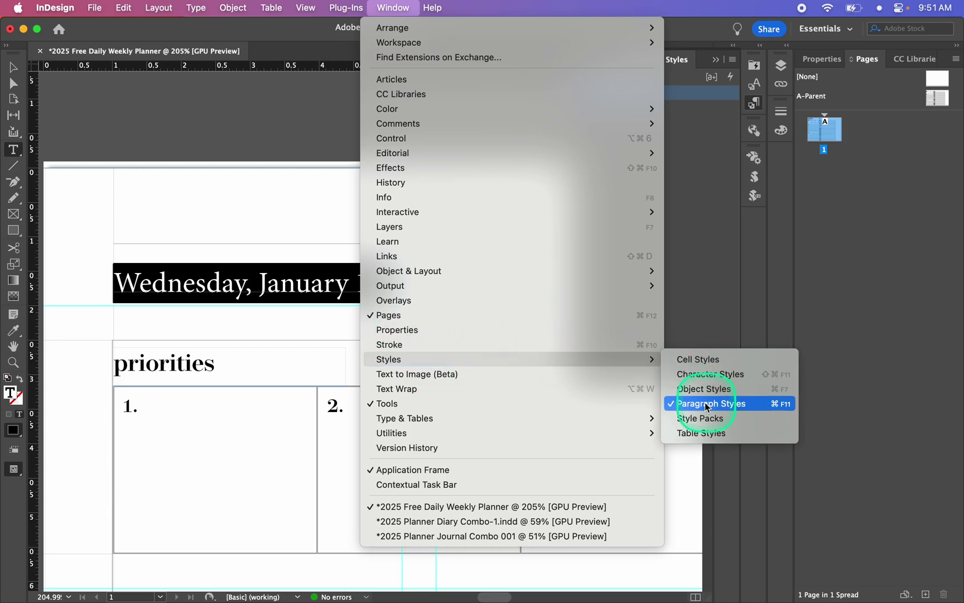
{"action": "left_click", "coordinate": [692, 204]}
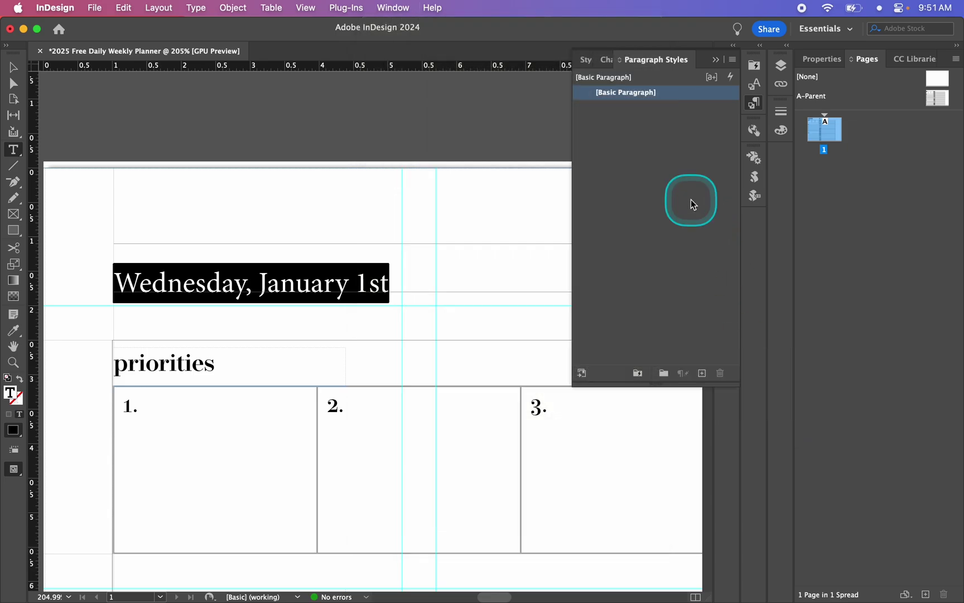
{"action": "left_click", "coordinate": [702, 374]}
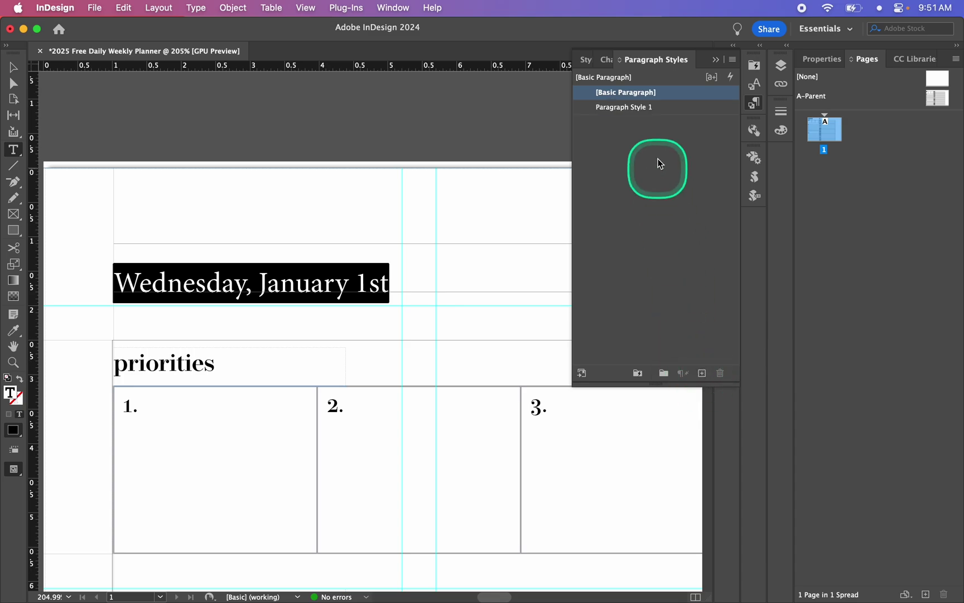
{"action": "left_click", "coordinate": [677, 109]}
{"action": "left_click", "coordinate": [645, 111]}
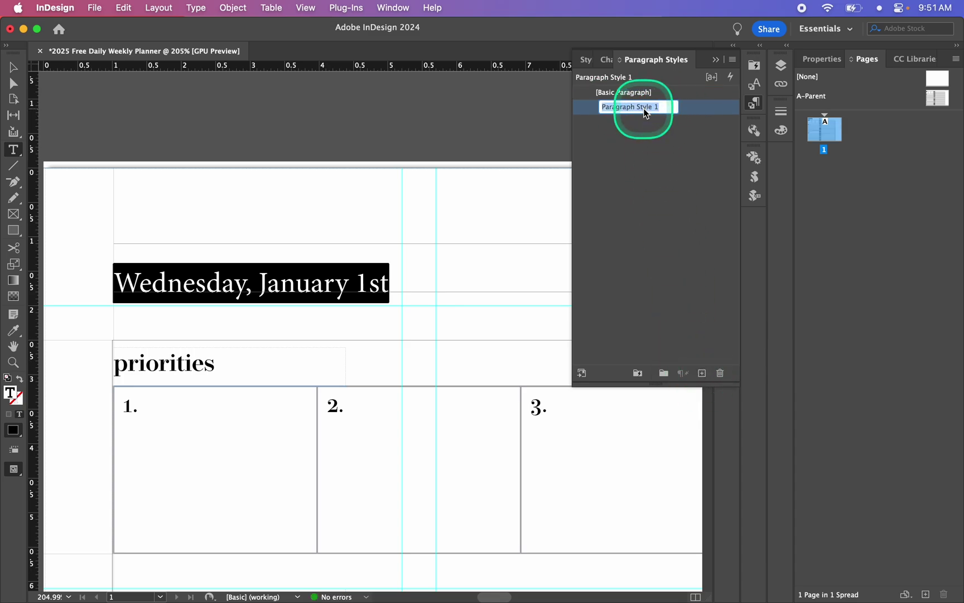
{"action": "type", "text": "Dal"}
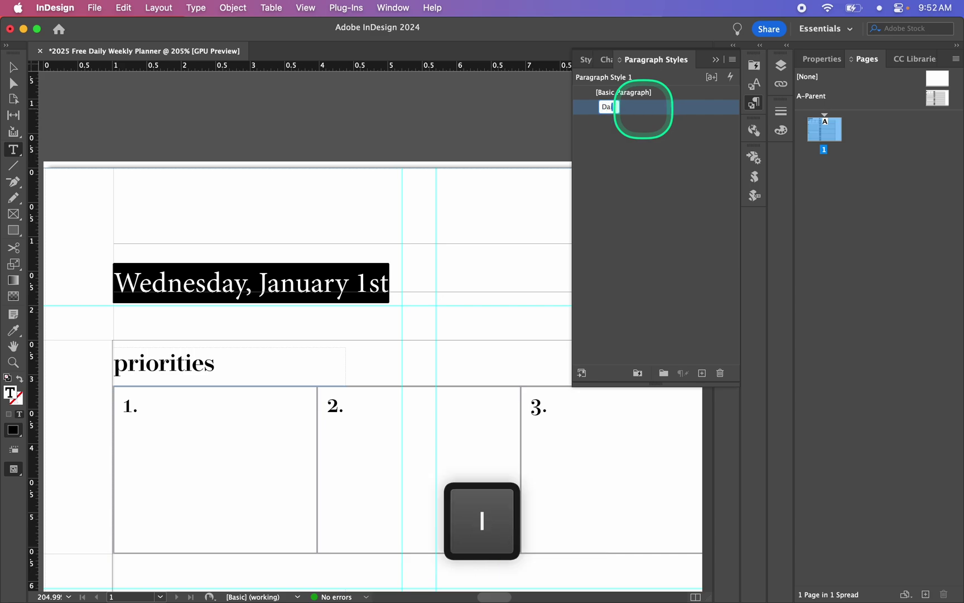
{"action": "type", "text": "ly-Date"}
{"action": "key", "text": "Return"}
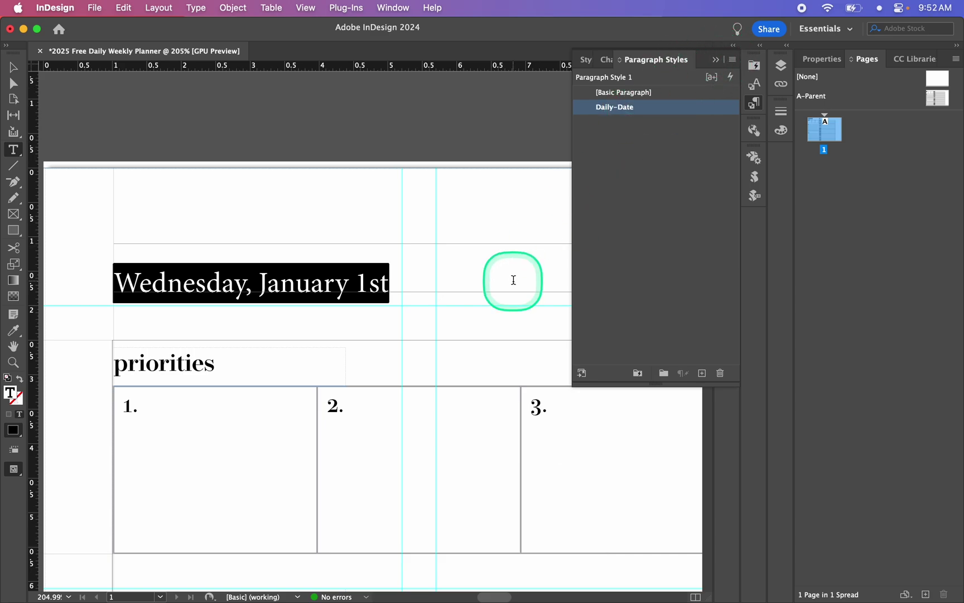
Create a paragraph style named Type from the word Daily.
{"action": "scroll", "coordinate": [513, 279], "scroll_direction": "right", "scroll_amount": 10}
{"action": "scroll", "coordinate": [513, 280], "scroll_direction": "up", "scroll_amount": 2}
{"action": "scroll", "coordinate": [514, 280], "scroll_direction": "right", "scroll_amount": 5}
{"action": "scroll", "coordinate": [514, 279], "scroll_direction": "down", "scroll_amount": 1}
{"action": "double_click", "coordinate": [339, 328]}
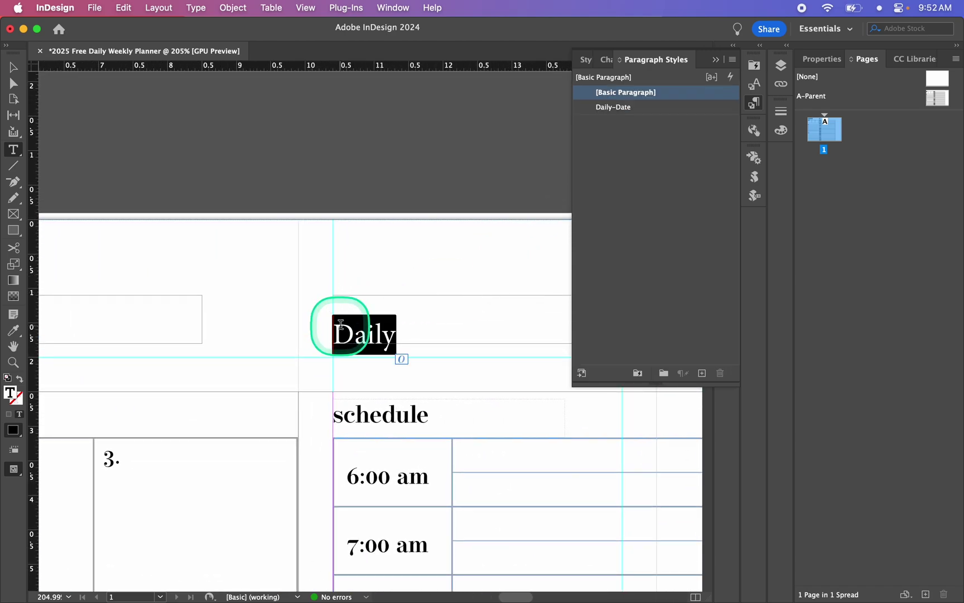
{"action": "left_click", "coordinate": [702, 373]}
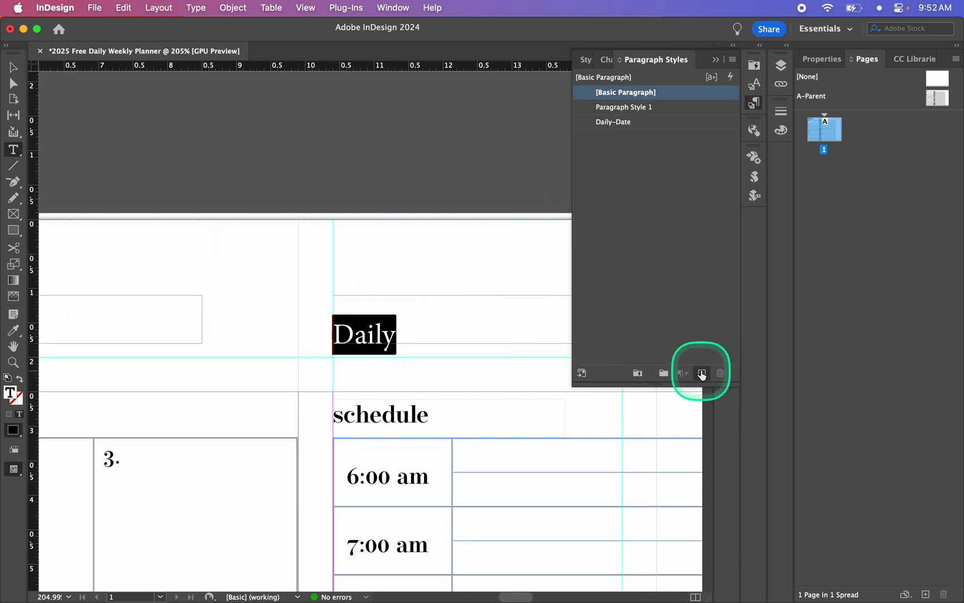
{"action": "left_click", "coordinate": [673, 107]}
{"action": "left_click", "coordinate": [646, 110]}
{"action": "double_click", "coordinate": [645, 109]}
{"action": "triple_click", "coordinate": [645, 109]}
{"action": "key", "text": "Caps_Lock"}
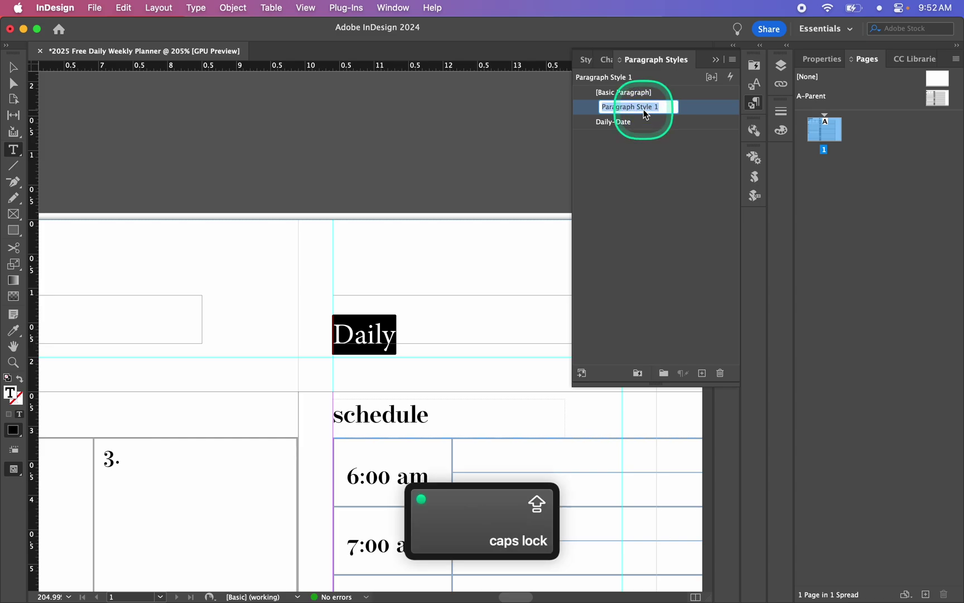
{"action": "type", "text": "Type"}
{"action": "key", "text": "Return"}
{"action": "left_click", "coordinate": [385, 267]}
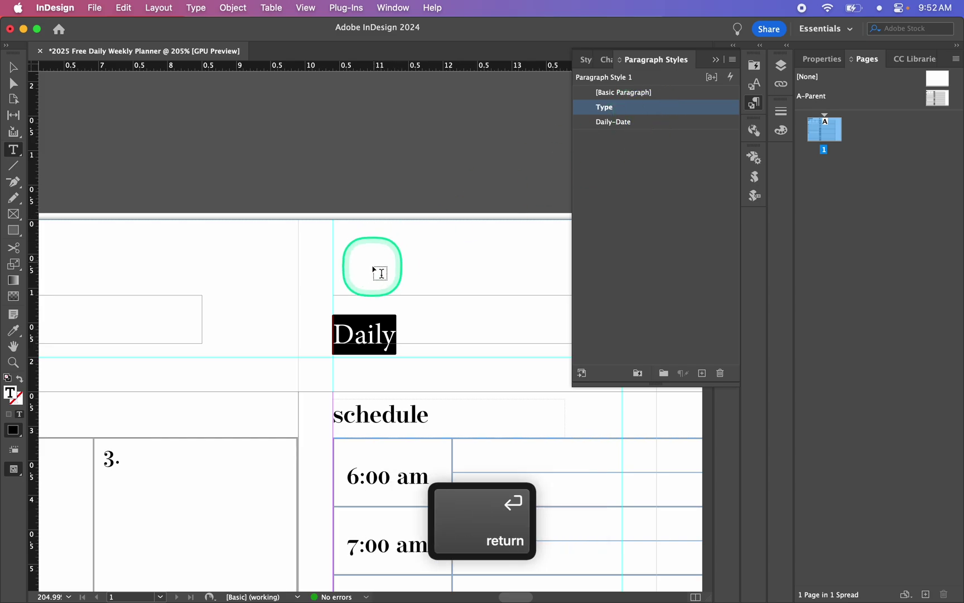
{"action": "scroll", "coordinate": [388, 269], "scroll_direction": "down", "scroll_amount": 10}
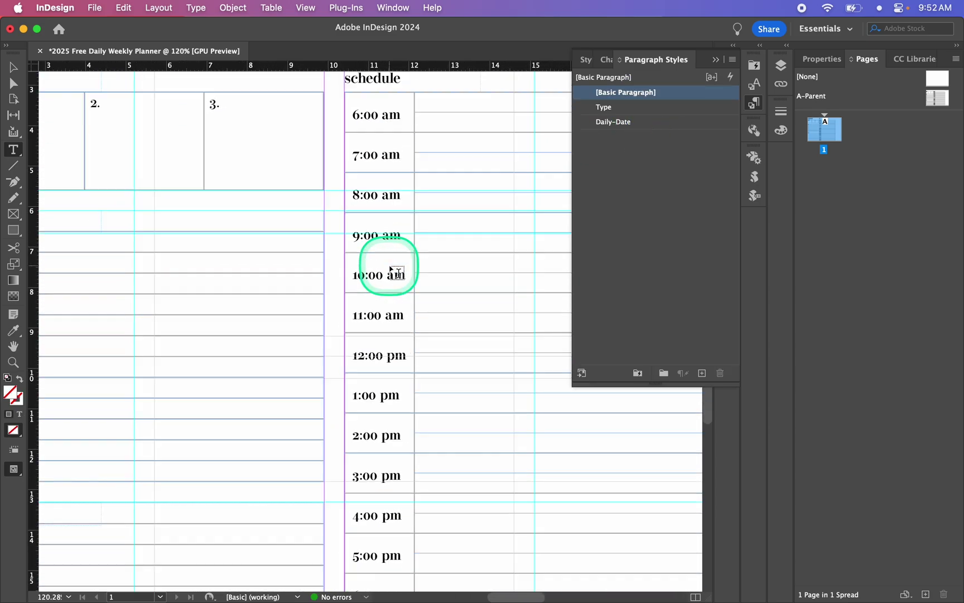
{"action": "scroll", "coordinate": [383, 290], "scroll_direction": "right", "scroll_amount": 1}
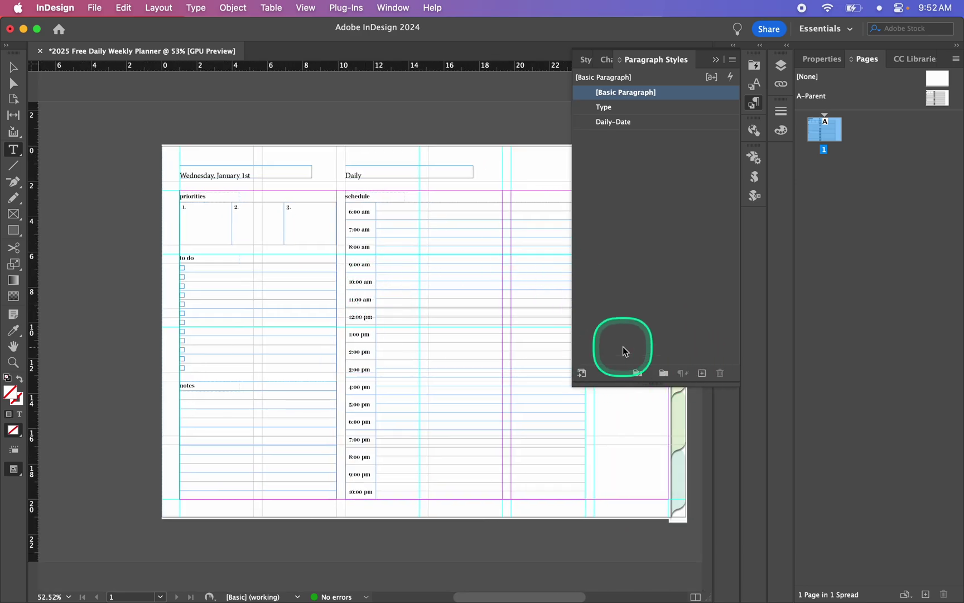
Reopen the Data Merge panel and toggle Preview between placeholders and merged dates, ending with Preview on.
{"action": "left_click", "coordinate": [753, 157]}
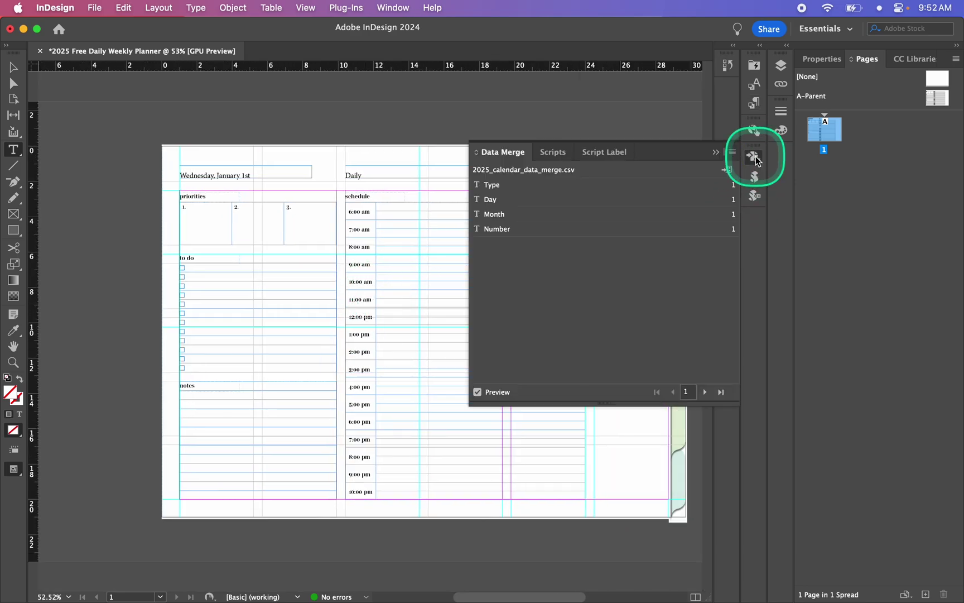
{"action": "left_click", "coordinate": [491, 393]}
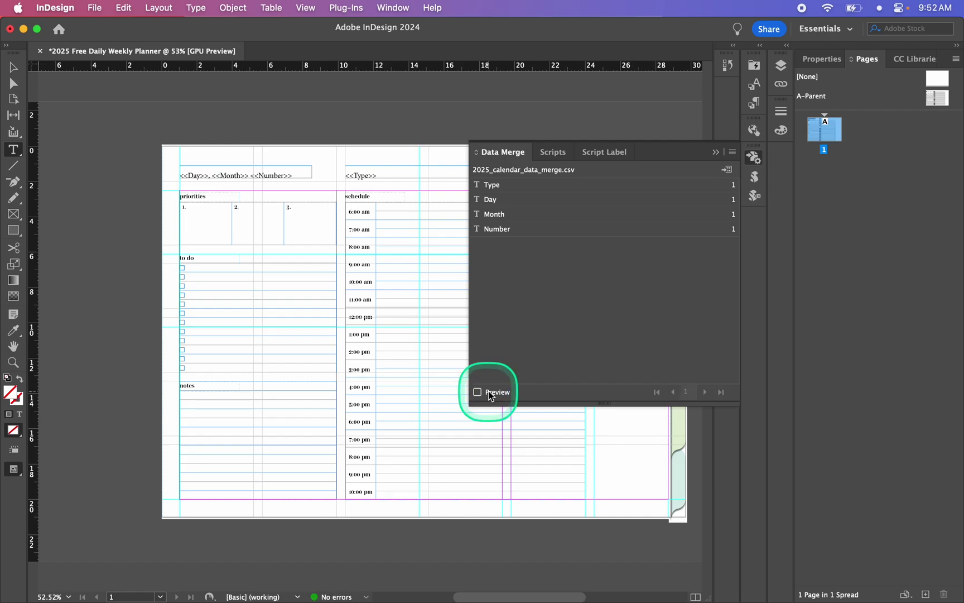
{"action": "left_click", "coordinate": [490, 394]}
{"action": "left_click", "coordinate": [490, 394]}
{"action": "left_click", "coordinate": [491, 394]}
{"action": "scroll", "coordinate": [344, 394], "scroll_direction": "right", "scroll_amount": 3}
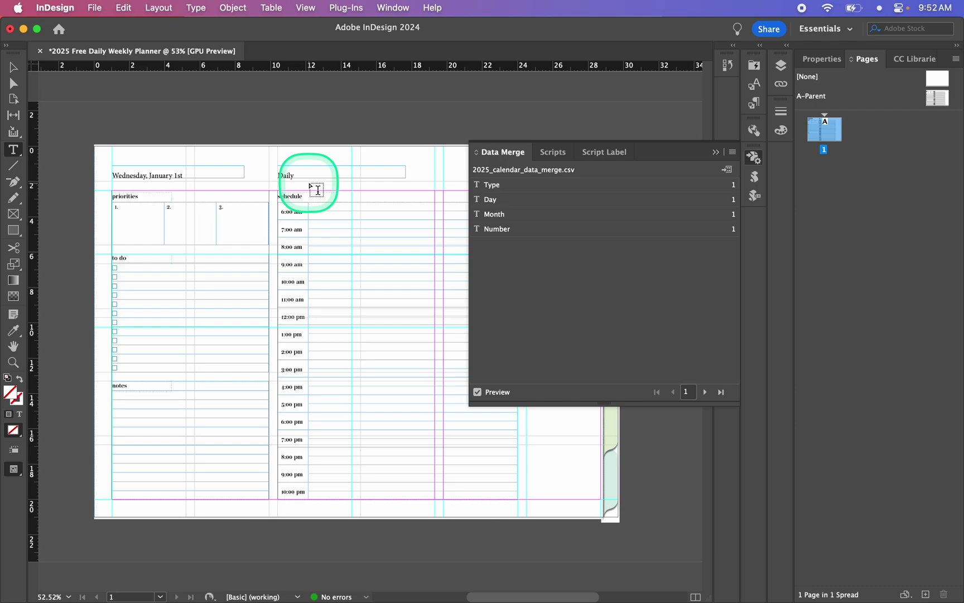
{"action": "scroll", "coordinate": [280, 237], "scroll_direction": "left", "scroll_amount": 1}
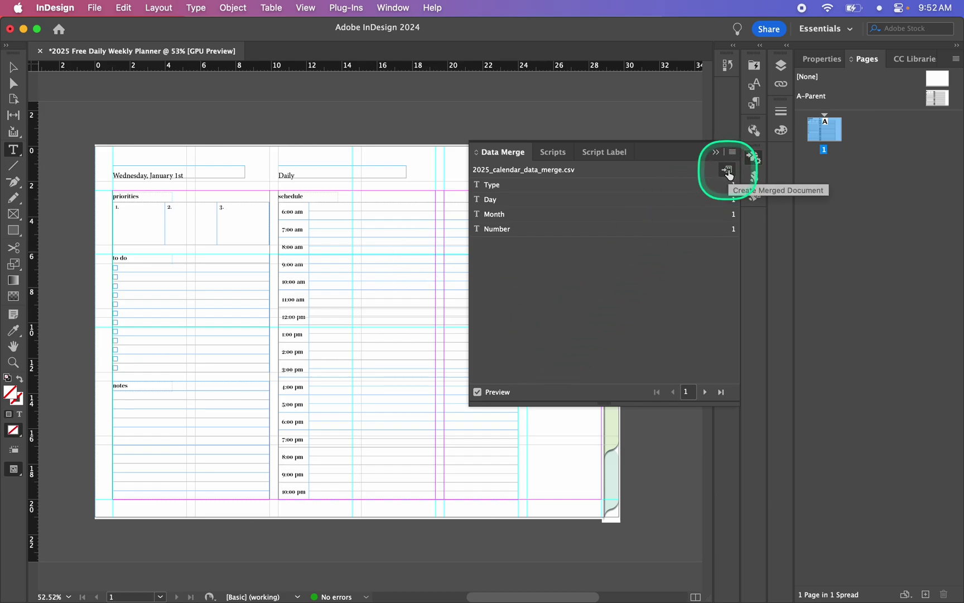
Create a merged document from All Records with Single Record per document page.
{"action": "left_click", "coordinate": [727, 171]}
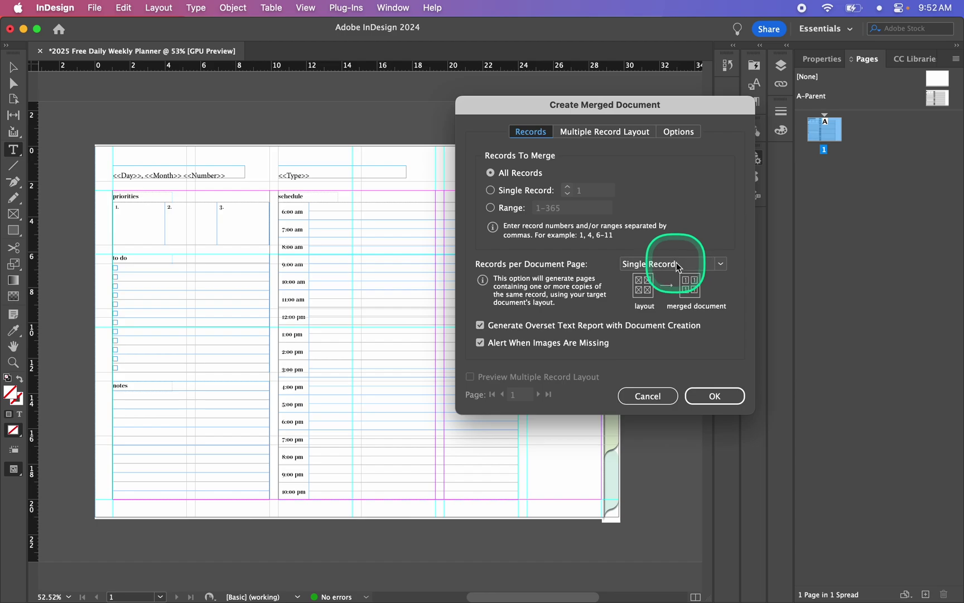
{"action": "left_click", "coordinate": [721, 263]}
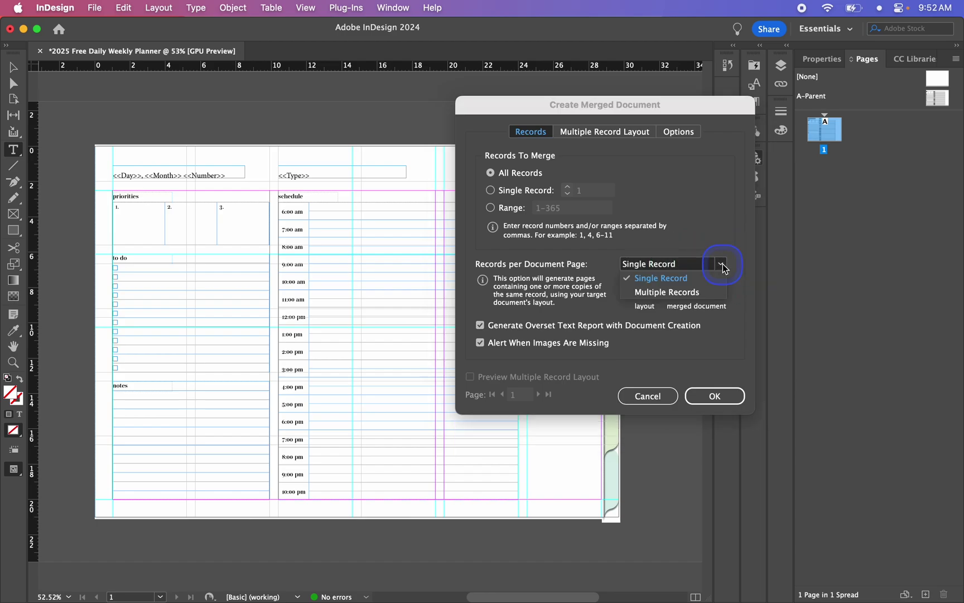
{"action": "left_click", "coordinate": [723, 267]}
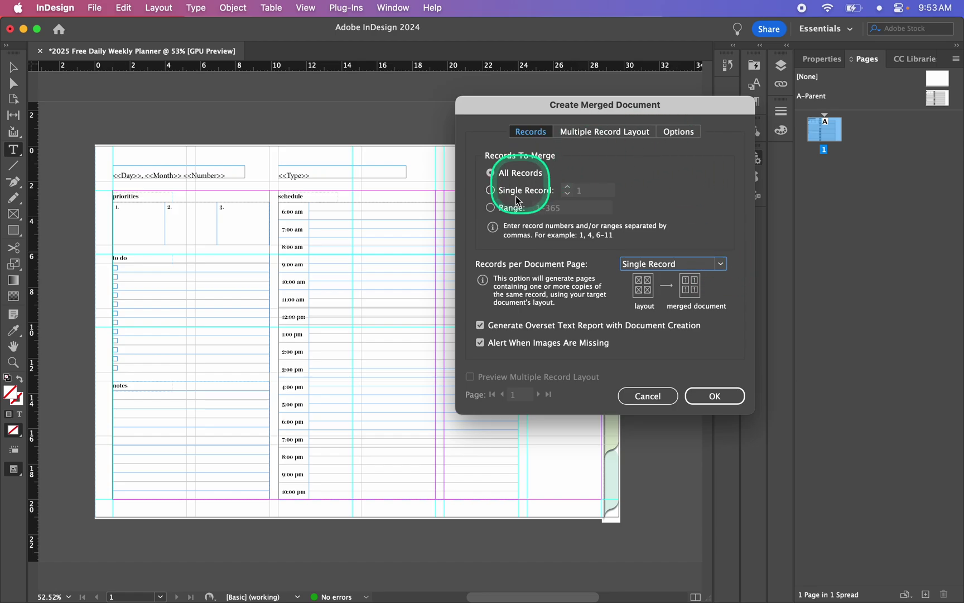
{"action": "left_click", "coordinate": [723, 400]}
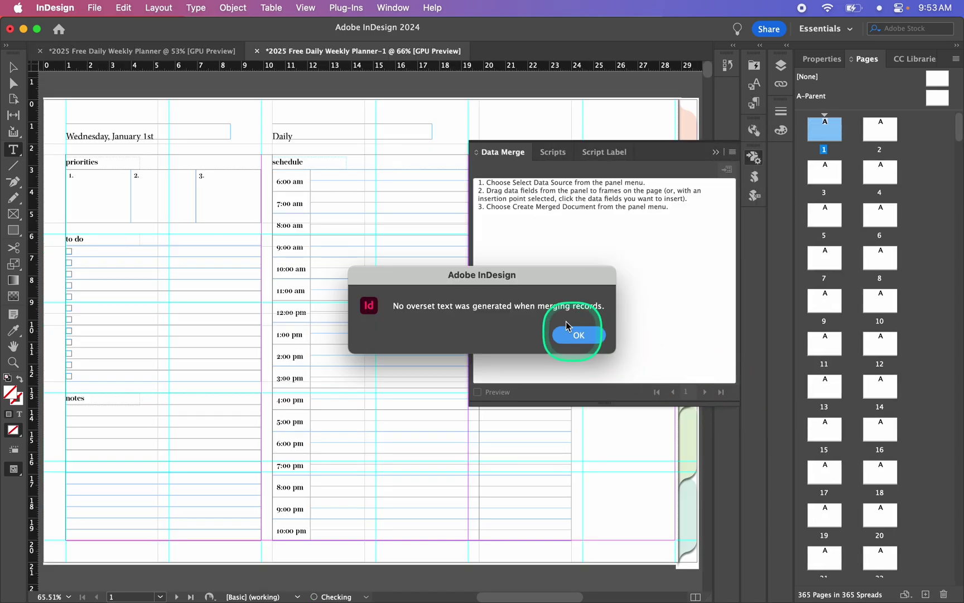
Dismiss the overset text alert, collapse Data Merge, and jump to page 365, Wednesday, December 31st.
{"action": "left_click", "coordinate": [578, 337]}
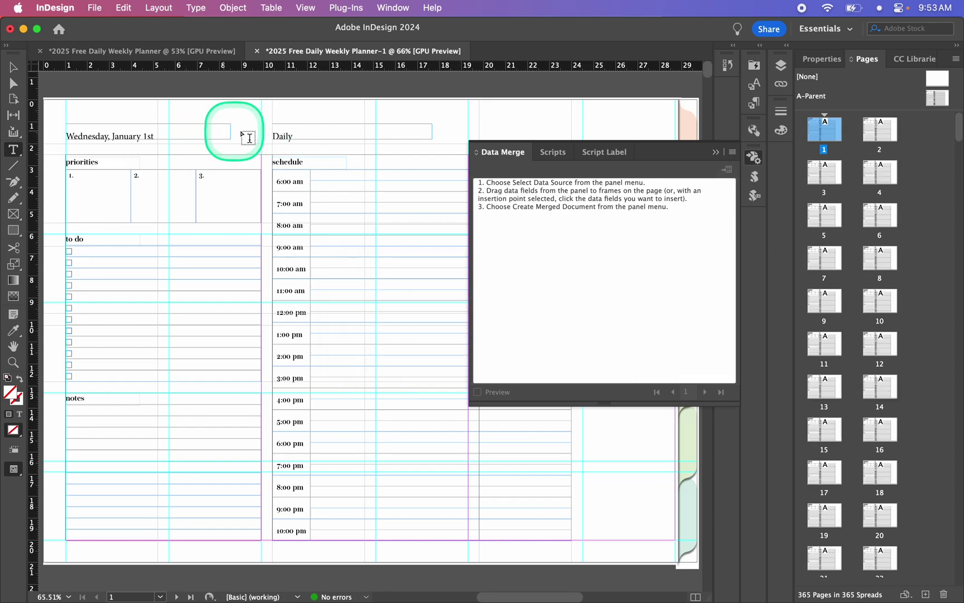
{"action": "left_click", "coordinate": [716, 153]}
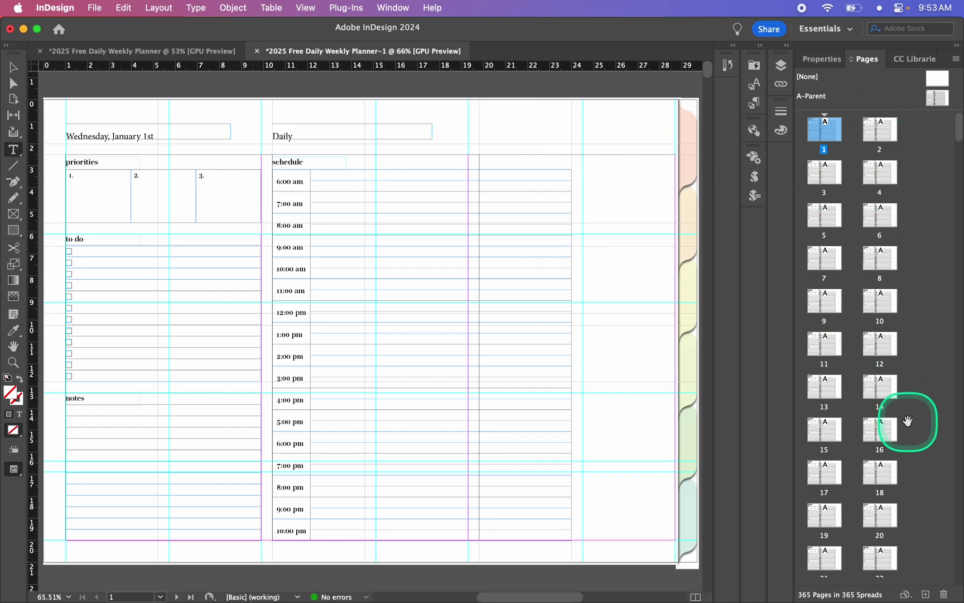
{"action": "left_click_drag", "start_coordinate": [960, 133], "coordinate": [959, 572]}
{"action": "left_click", "coordinate": [830, 556]}
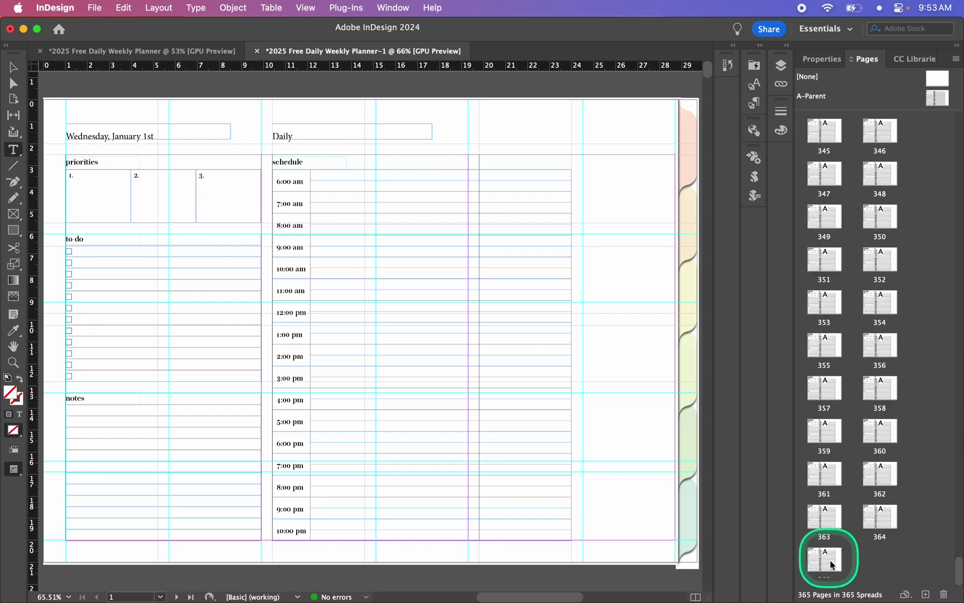
{"action": "double_click", "coordinate": [831, 565]}
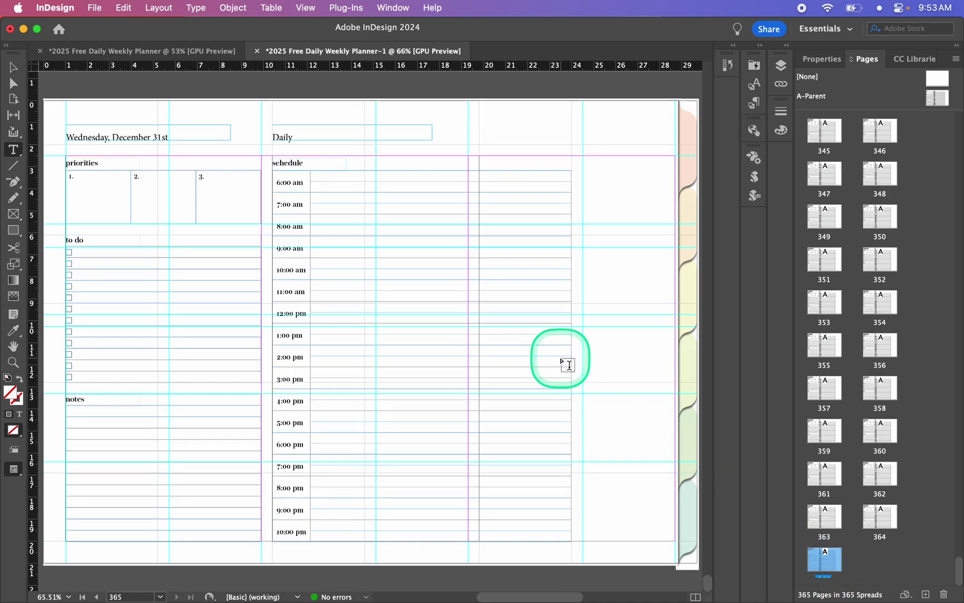